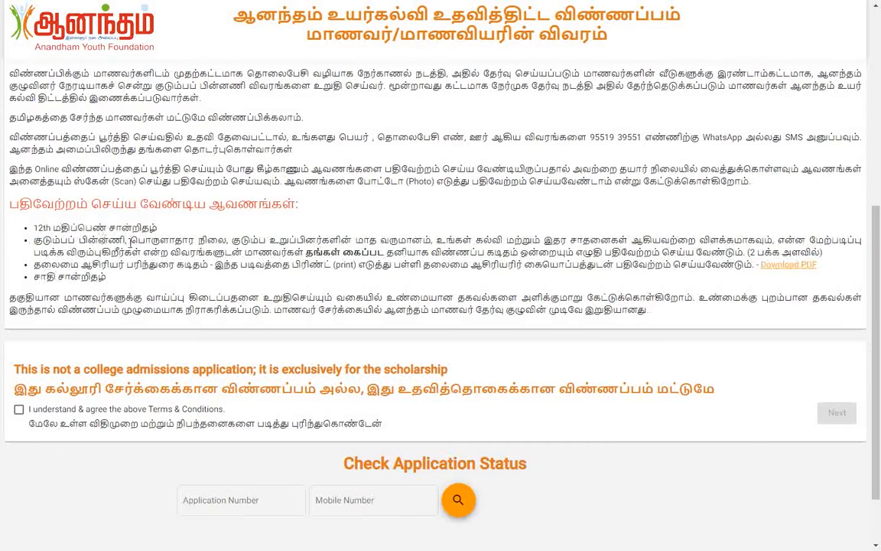
# Step: Accept the scholarship terms and conditions and proceed to the application form
pyautogui.scroll(-1, 229, 268)
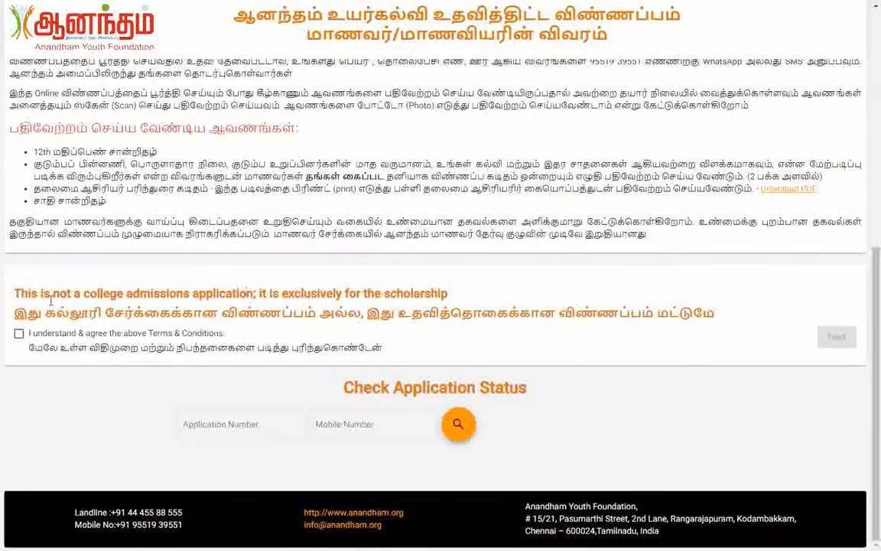
pyautogui.click(19, 336)
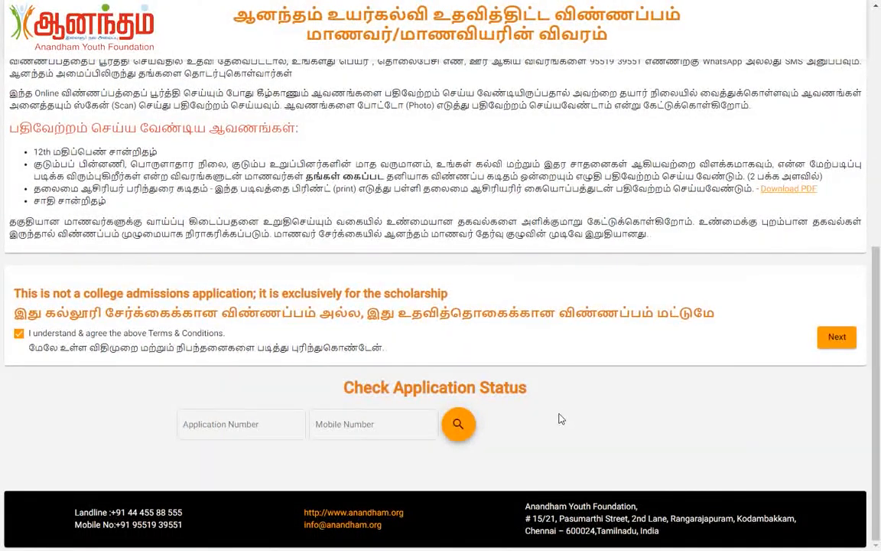
pyautogui.click(837, 336)
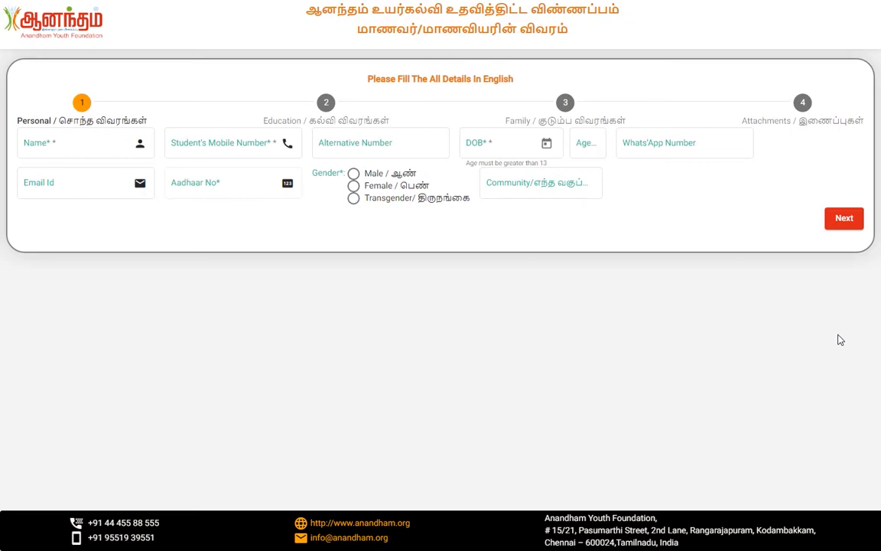
# Step: Enter "Studen Name" as the student's name, and fill in the student's mobile number and alternative number
pyautogui.click(64, 145)
pyautogui.write('Studen Name')
pyautogui.click(214, 143)
pyautogui.write('1234567890')
pyautogui.click(336, 142)
pyautogui.write('123456789')
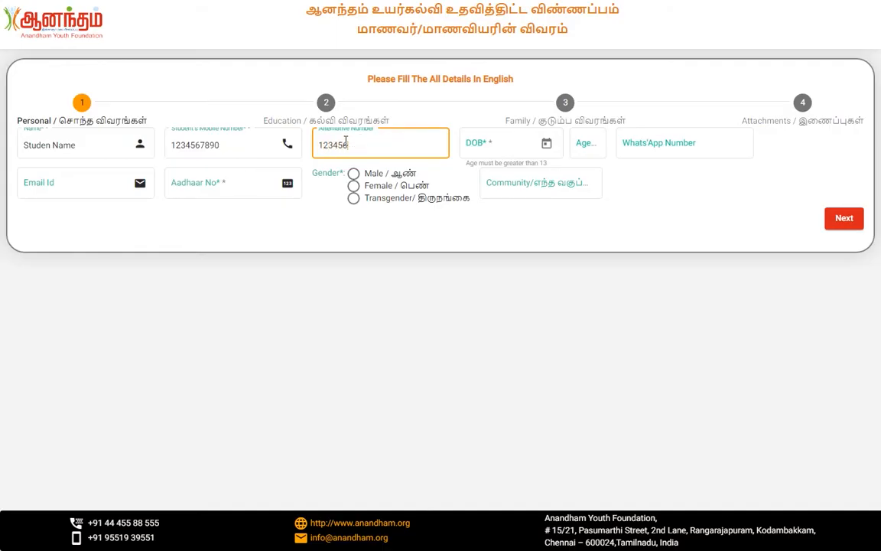
pyautogui.write('1')
# Step: Choose the student's date of birth from the calendar by year, month and day
pyautogui.click(549, 146)
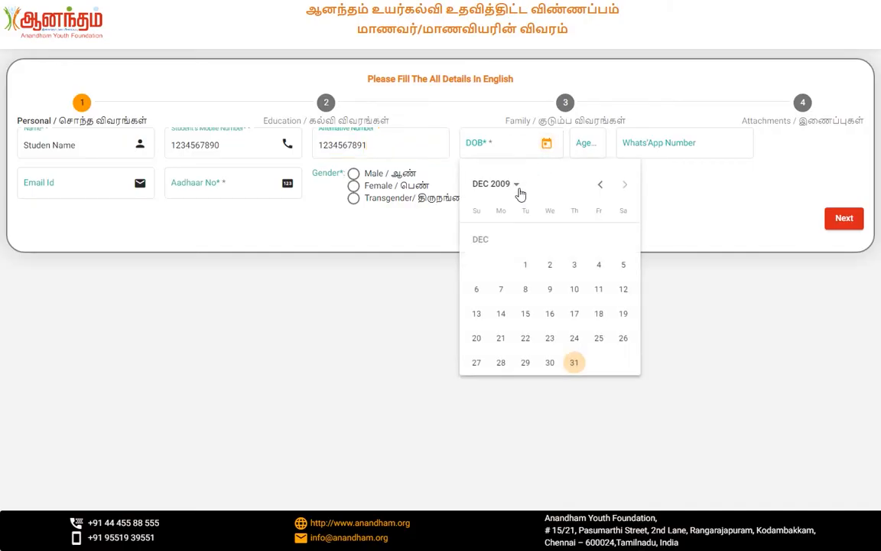
pyautogui.click(519, 185)
pyautogui.click(485, 247)
pyautogui.click(490, 321)
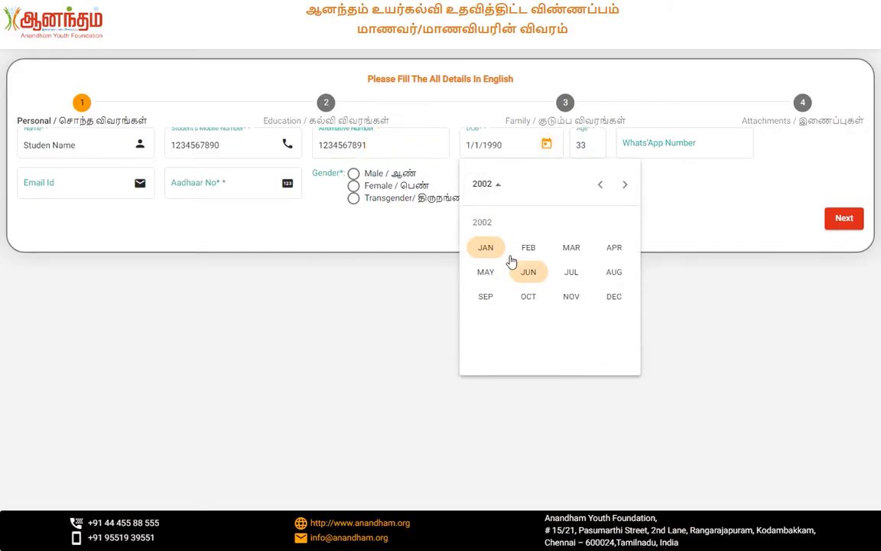
pyautogui.click(486, 247)
pyautogui.click(524, 265)
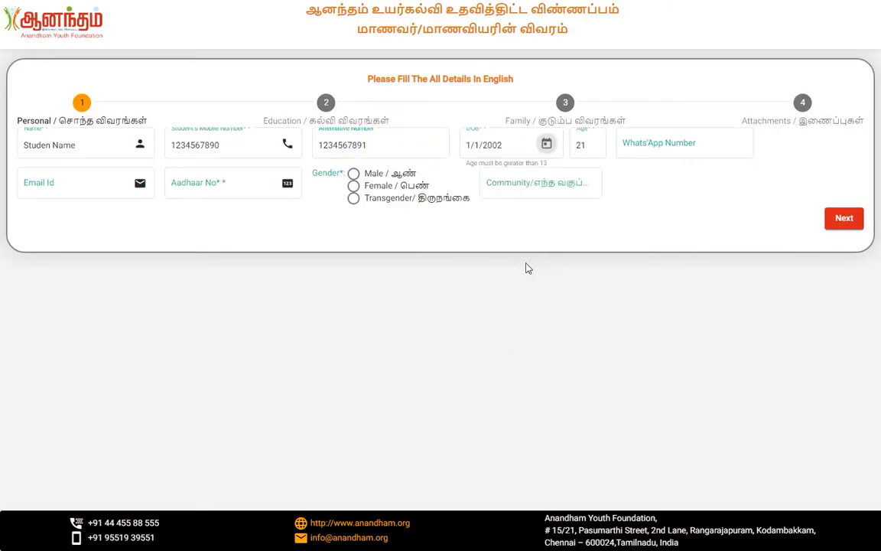
# Step: Fill in the student's WhatsApp number and enter the Aadhaar number, leaving the email blank
pyautogui.click(660, 145)
pyautogui.write('1234567890')
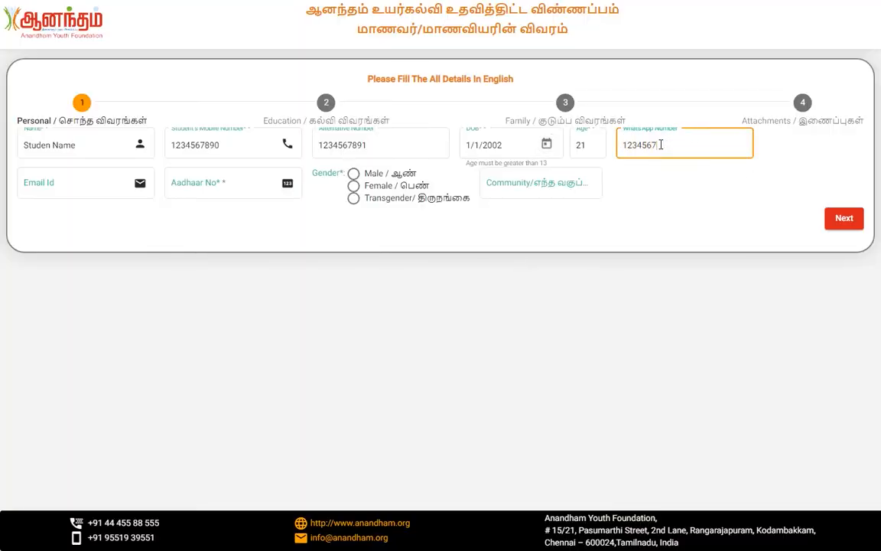
pyautogui.click(49, 186)
pyautogui.click(234, 182)
pyautogui.write('12344321234')
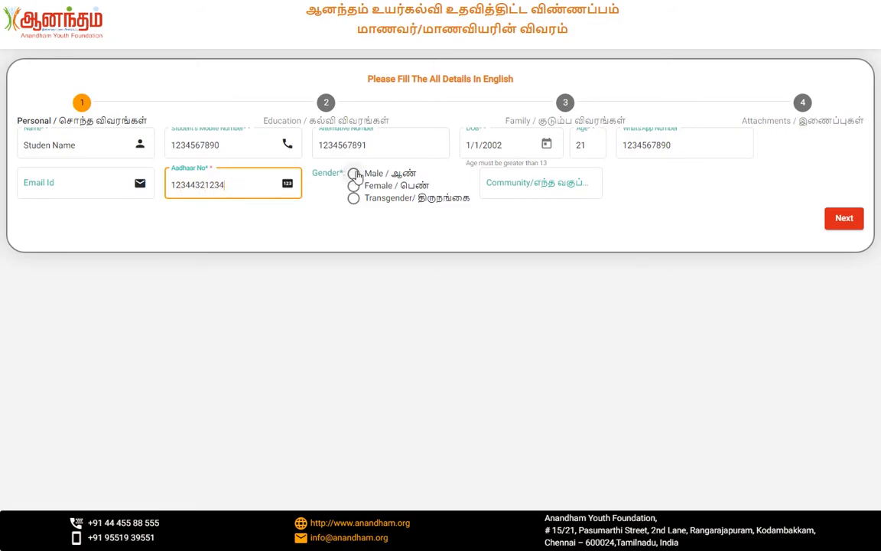
# Step: Select Male as the gender and BCM as the community, and complete the Aadhaar number with its missing digit
pyautogui.click(353, 172)
pyautogui.click(565, 197)
pyautogui.click(508, 242)
pyautogui.click(237, 183)
pyautogui.write('1')
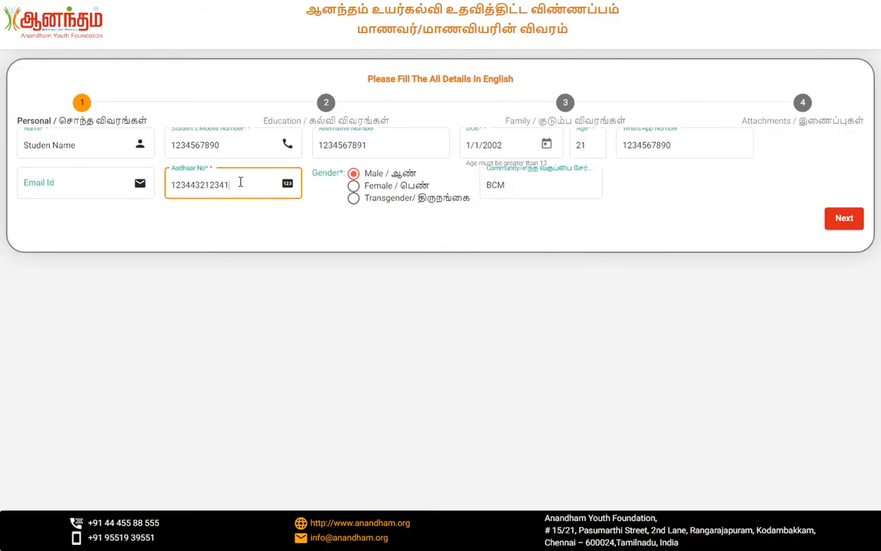
# Step: Change the community to BC and proceed to the education details
pyautogui.click(527, 185)
pyautogui.click(529, 219)
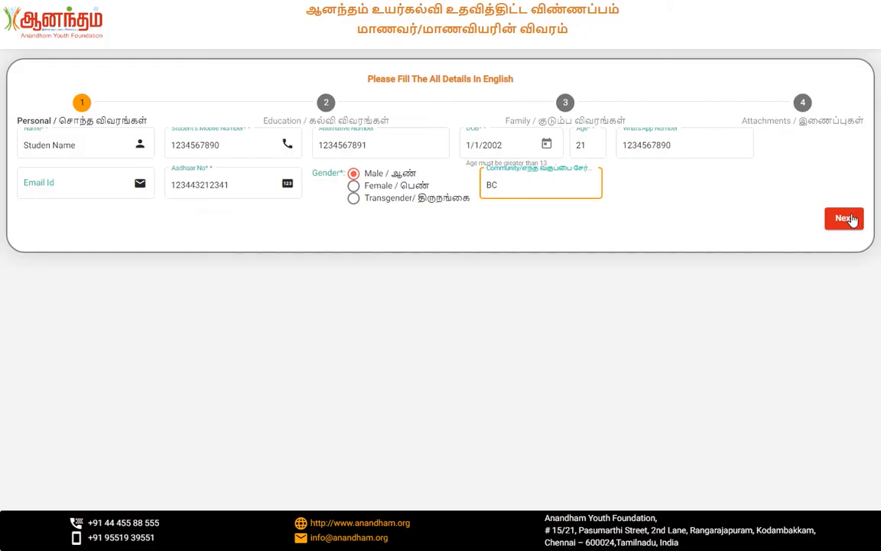
pyautogui.click(845, 219)
# Step: Enter "Govr. Hr. sec. School" as the 10th Std school name, with school type Govt. and syllabus State board
pyautogui.click(96, 176)
pyautogui.write('Govr. ')
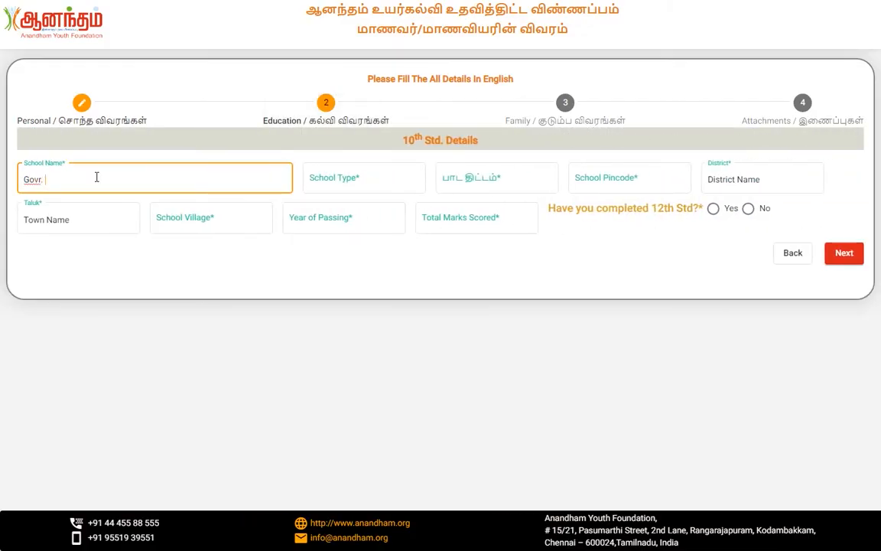
pyautogui.write('Hr. sec. School')
pyautogui.click(347, 178)
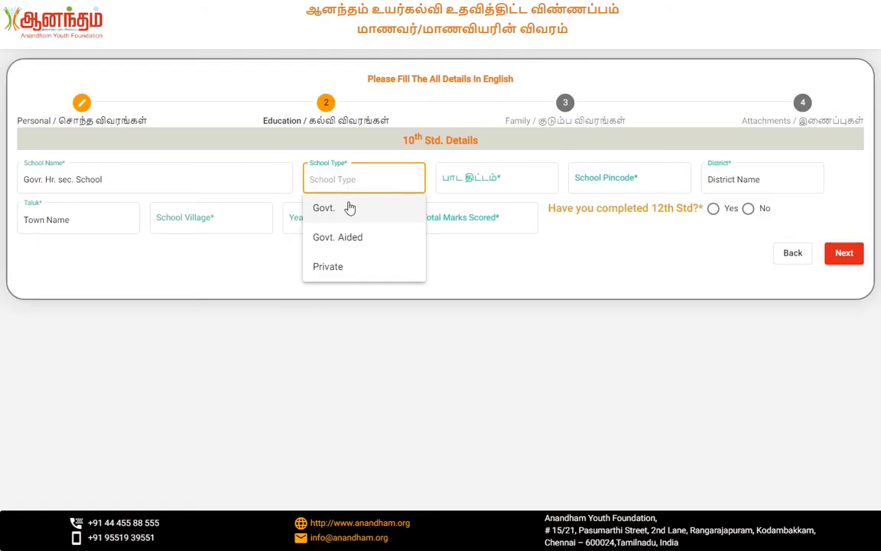
pyautogui.click(348, 205)
pyautogui.click(474, 179)
pyautogui.click(456, 208)
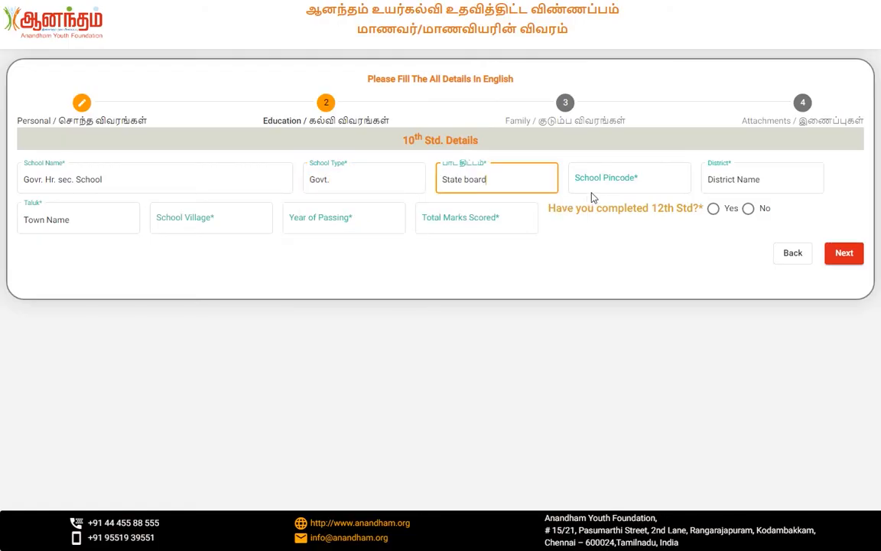
# Step: Set the school pincode to 612001 and the school village to kumbakonam
pyautogui.click(593, 176)
pyautogui.write('6')
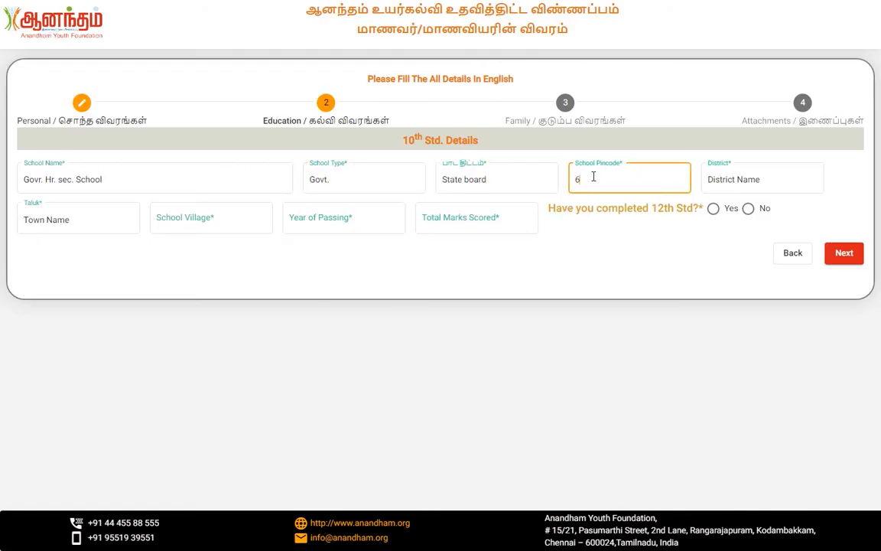
pyautogui.write('12001')
pyautogui.press('Tab')
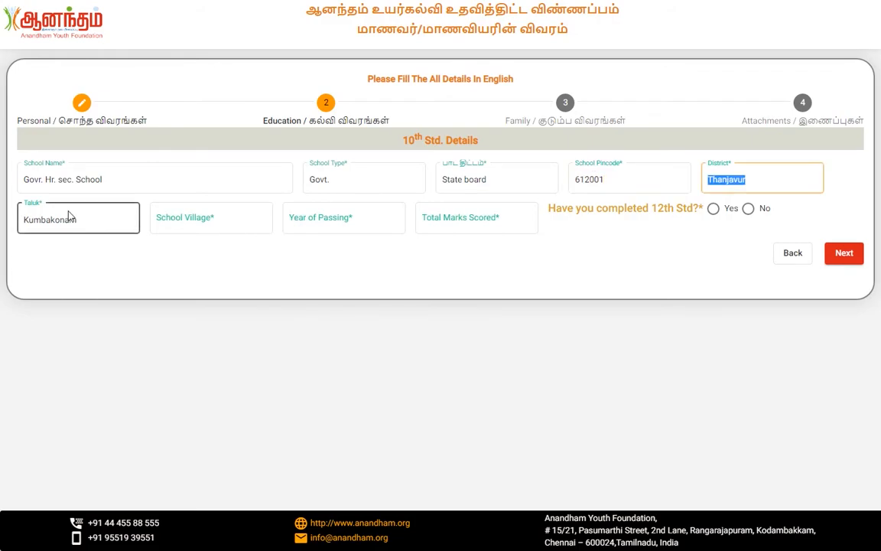
pyautogui.click(188, 217)
pyautogui.write('ku')
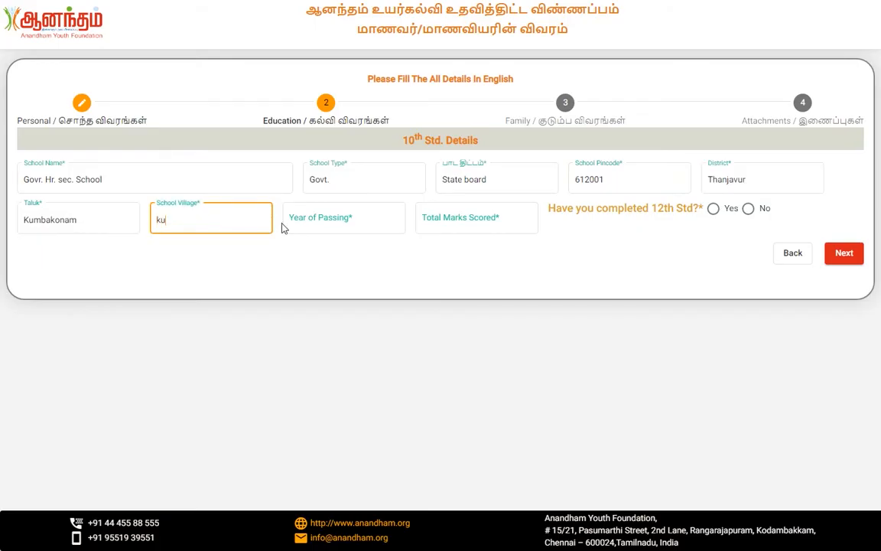
pyautogui.write('mbakonam')
# Step: Enter 2021 as the 10th Std year of passing and 480 as the total marks scored
pyautogui.click(341, 221)
pyautogui.write('2021')
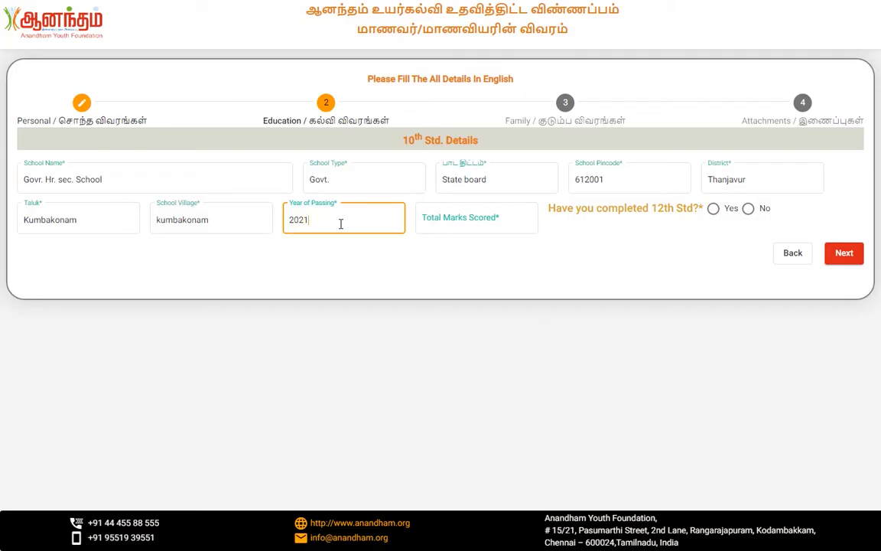
pyautogui.click(479, 222)
pyautogui.write('480')
# Step: Answer Yes to completing 12th Std in the same school, and choose the group G2: Maths, Physics, Chemistry, Computer Science
pyautogui.click(713, 210)
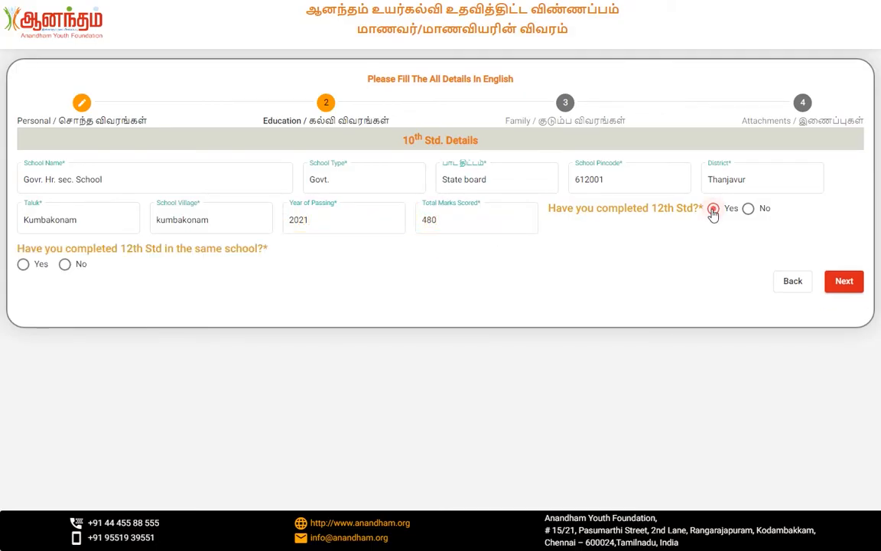
pyautogui.click(24, 264)
pyautogui.click(105, 323)
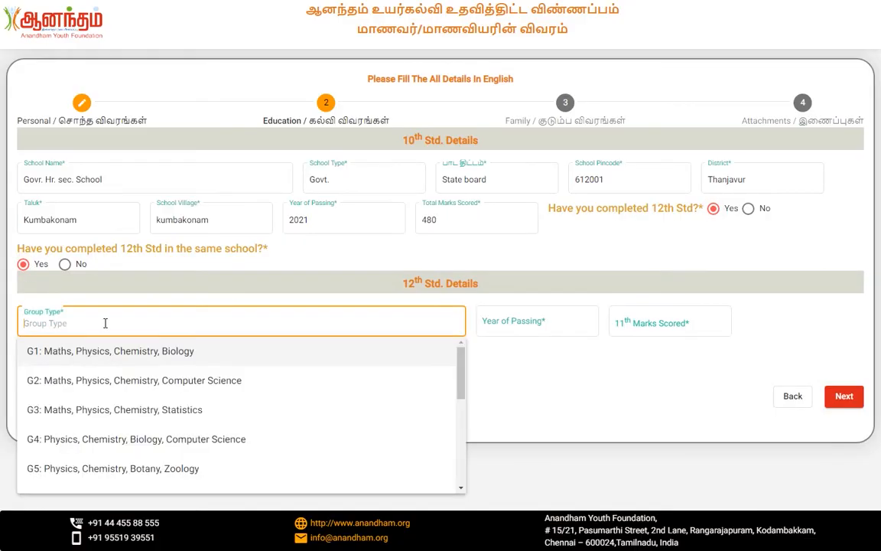
pyautogui.click(153, 380)
# Step: Enter 2023 as the 12th Std passing year and 580 for both the 11th and 12th marks, and proceed to the family details
pyautogui.click(548, 322)
pyautogui.write('2023')
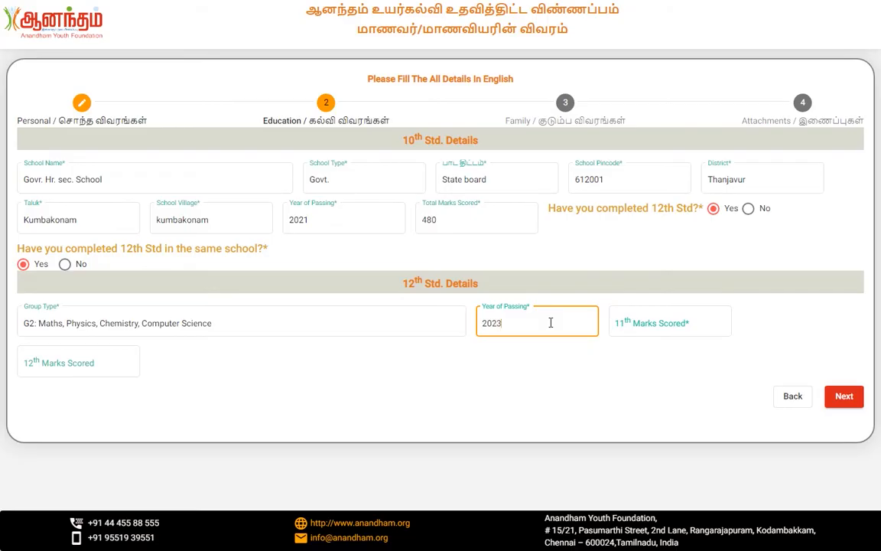
pyautogui.click(673, 323)
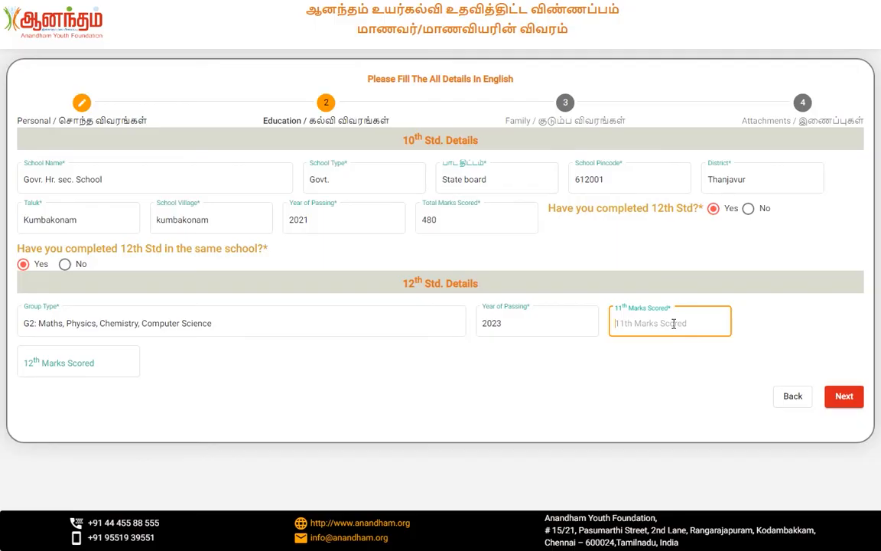
pyautogui.write('580')
pyautogui.click(80, 365)
pyautogui.write('580')
pyautogui.click(848, 398)
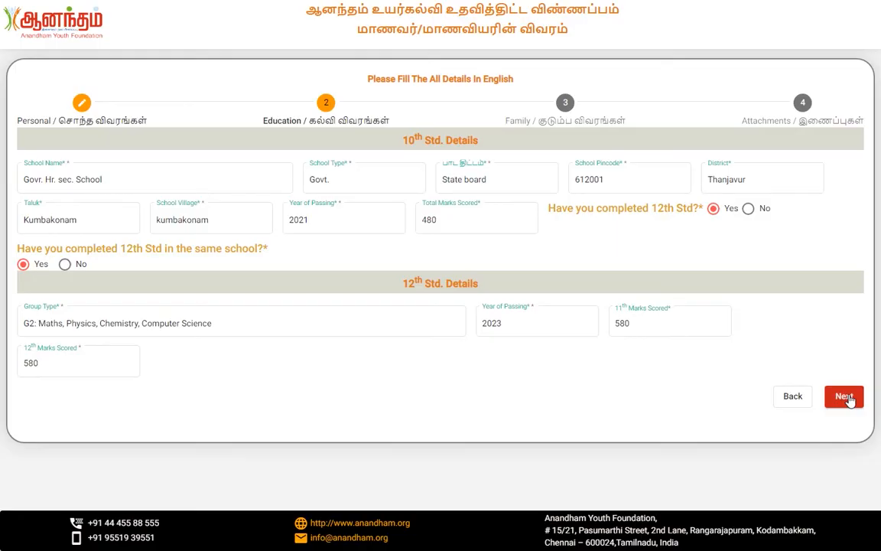
pyautogui.click(844, 397)
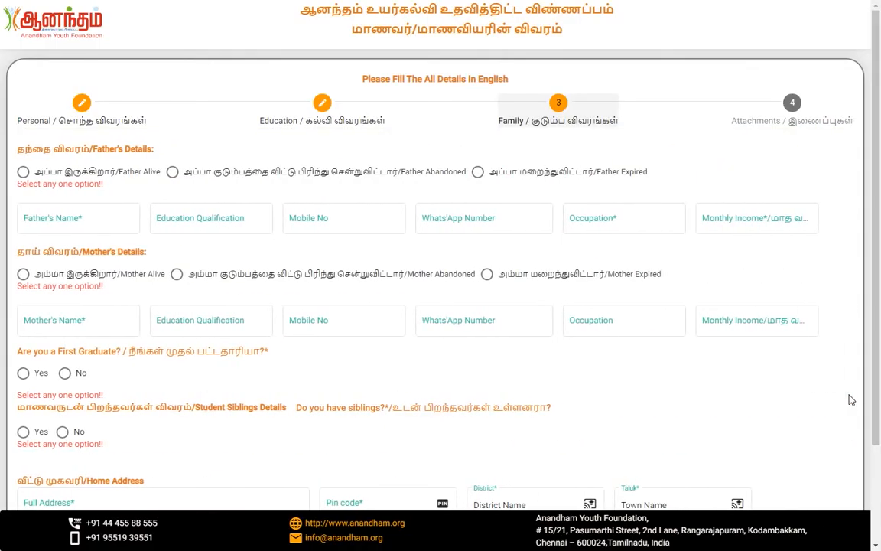
# Step: Mark the father as alive and enter "Name" as his name, NIL as his education qualification, and his mobile number
pyautogui.click(24, 174)
pyautogui.click(69, 205)
pyautogui.write('Name')
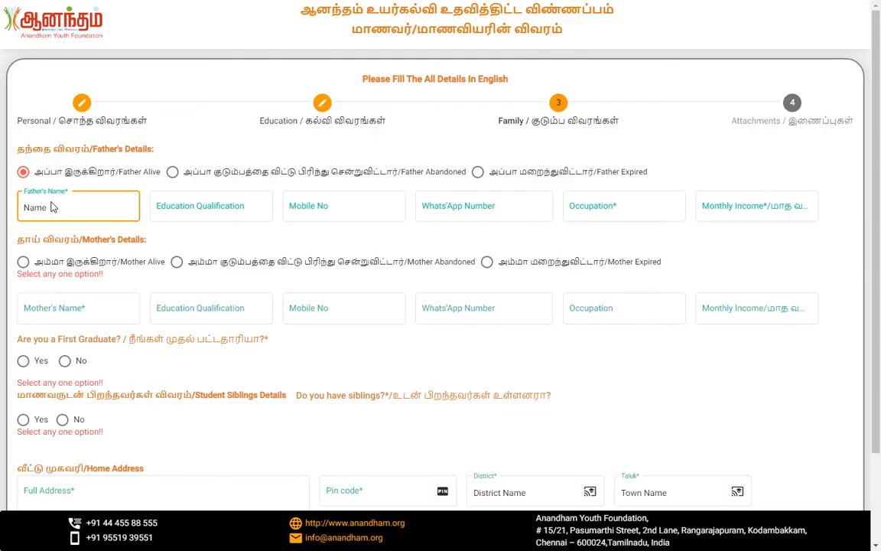
pyautogui.click(191, 205)
pyautogui.write('NIL')
pyautogui.click(304, 204)
pyautogui.write('112233')
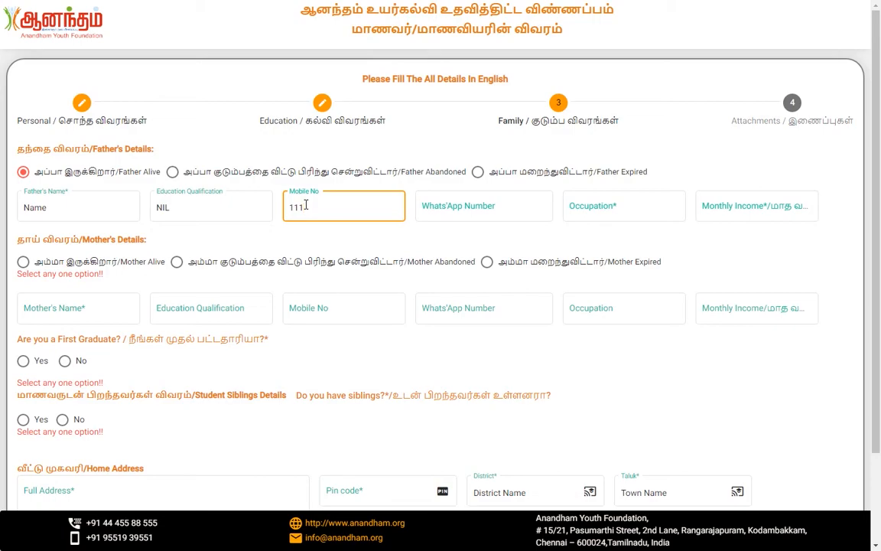
pyautogui.write('4455')
# Step: Enter "Daily Wages Painter" as the father's occupation and 5000 as his monthly income
pyautogui.click(427, 203)
pyautogui.click(607, 205)
pyautogui.write('Da')
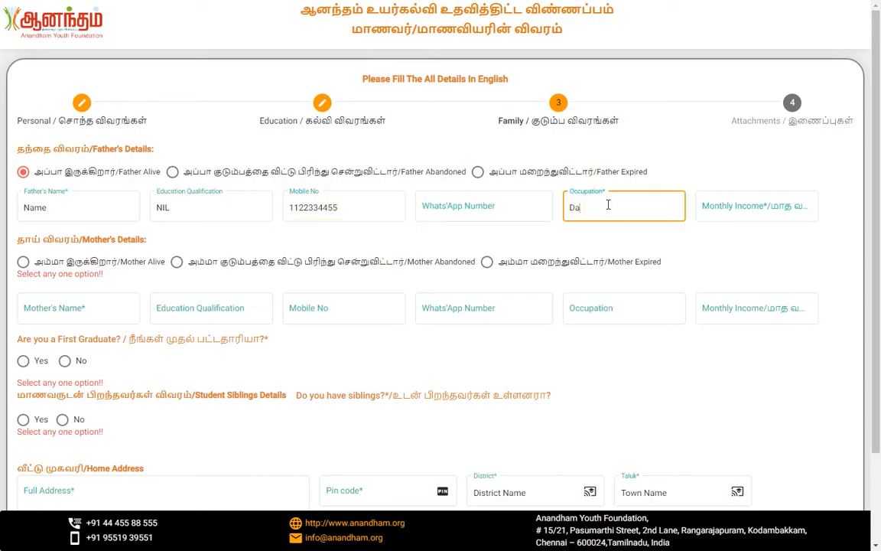
pyautogui.write('ily Wages  Painter')
pyautogui.click(780, 216)
pyautogui.write('5000')
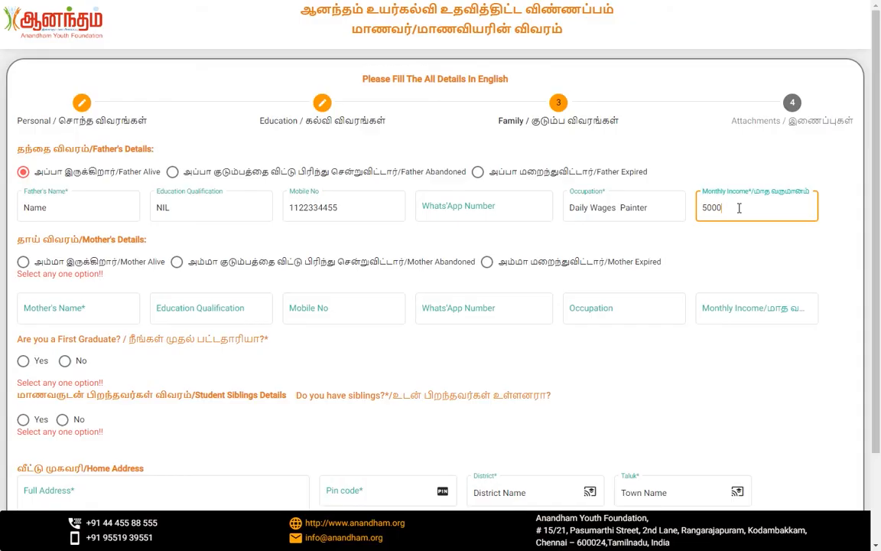
# Step: Mark the mother as alive and enter "Name" as her name, NIL as her education qualification, and her mobile number
pyautogui.click(23, 261)
pyautogui.click(65, 299)
pyautogui.write('Name')
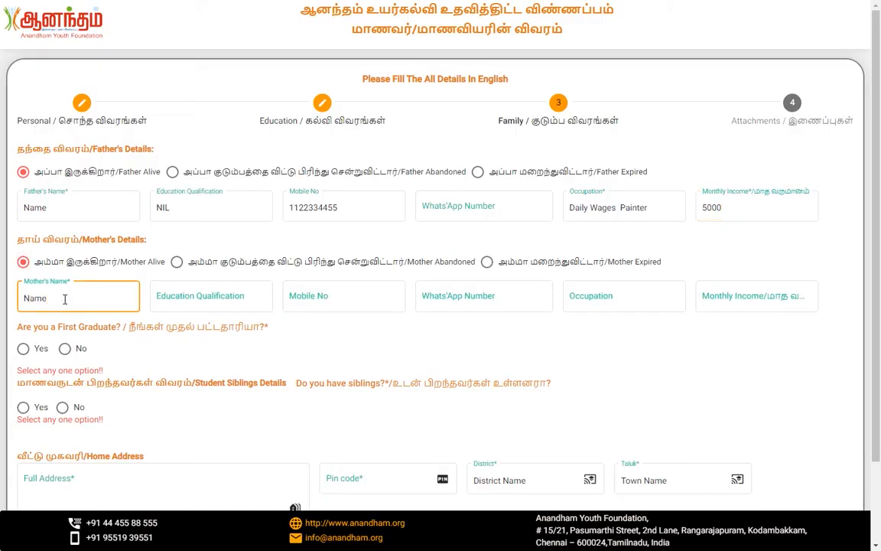
pyautogui.click(173, 296)
pyautogui.write('L')
pyautogui.click(369, 296)
pyautogui.write('1122334455')
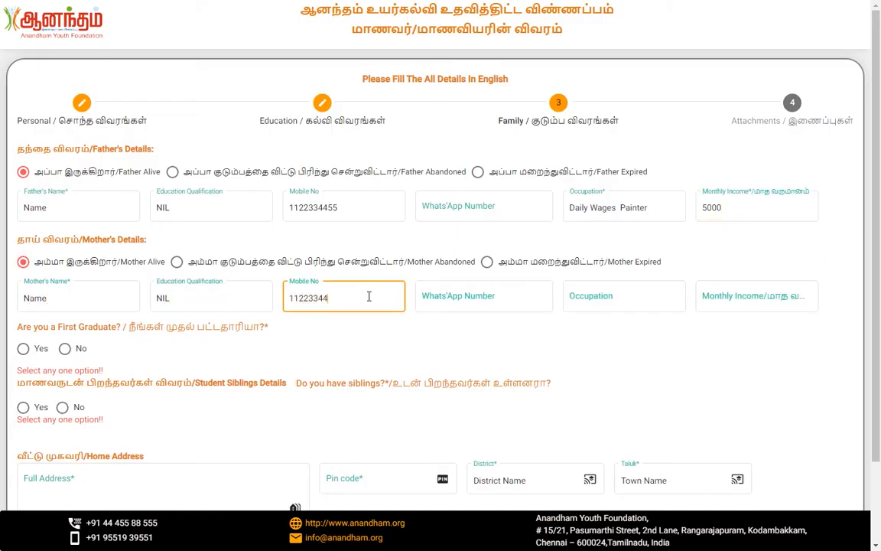
# Step: Enter "Agri daily wages" as the mother's occupation and 3000 as her monthly income
pyautogui.click(627, 295)
pyautogui.write('Agri')
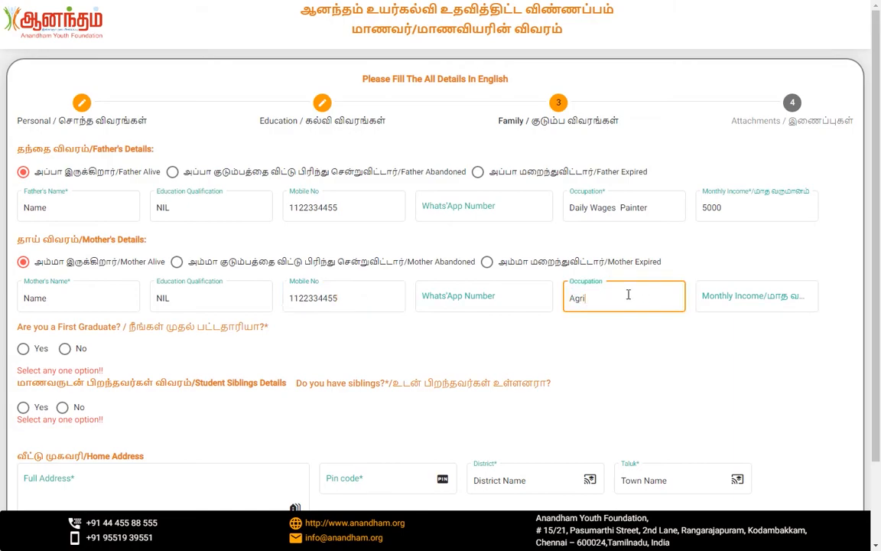
pyautogui.write(' daily wages')
pyautogui.click(750, 301)
pyautogui.write('3000')
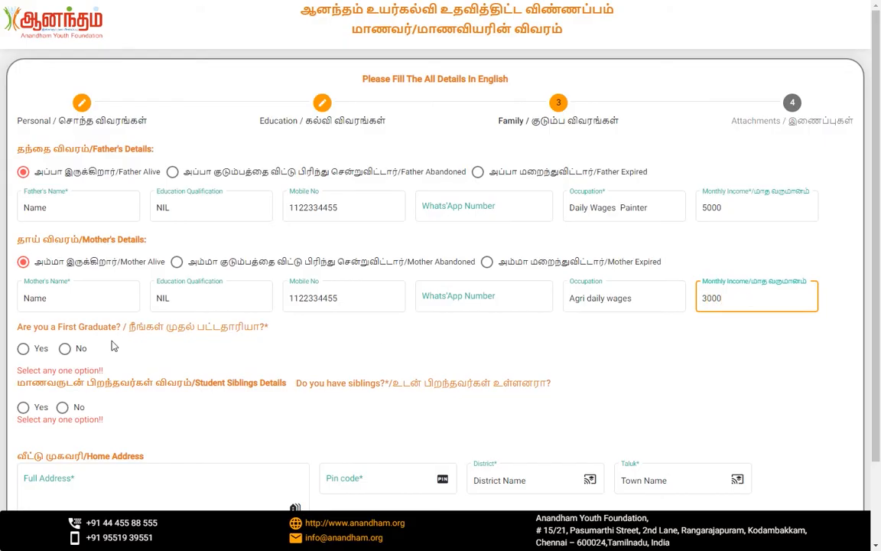
# Step: Answer Yes to both the first graduate question and the siblings question
pyautogui.click(25, 350)
pyautogui.scroll(-1, 108, 317)
pyautogui.click(25, 310)
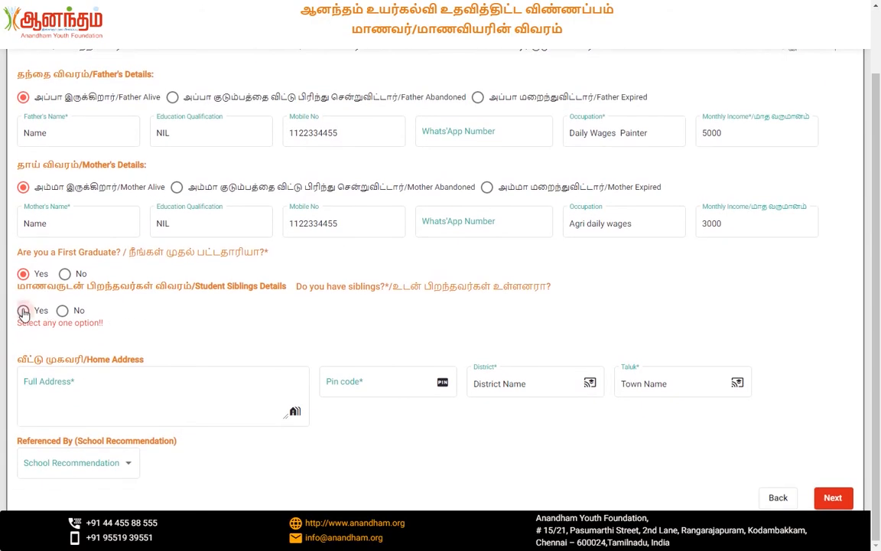
# Step: Enter "brother" as the sibling's name and 10 as the age
pyautogui.scroll(-1, 82, 291)
pyautogui.click(77, 275)
pyautogui.write('brother')
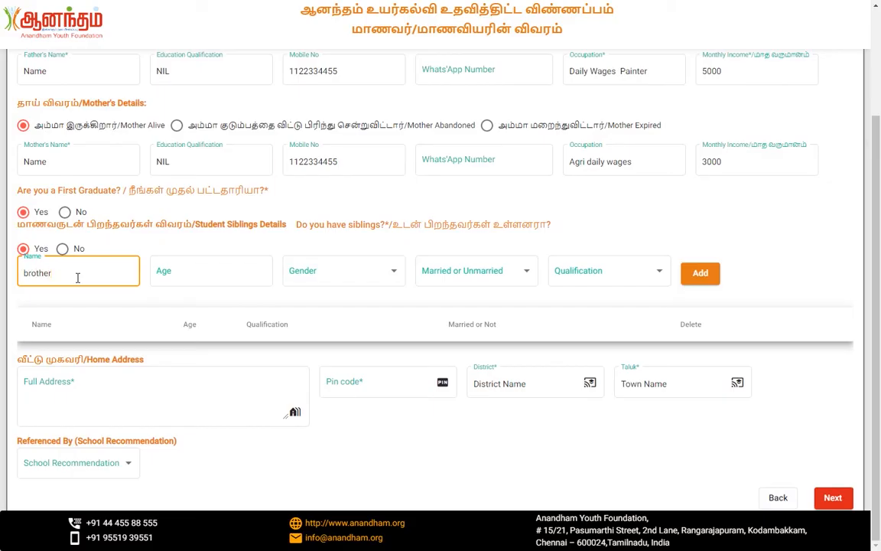
pyautogui.click(194, 270)
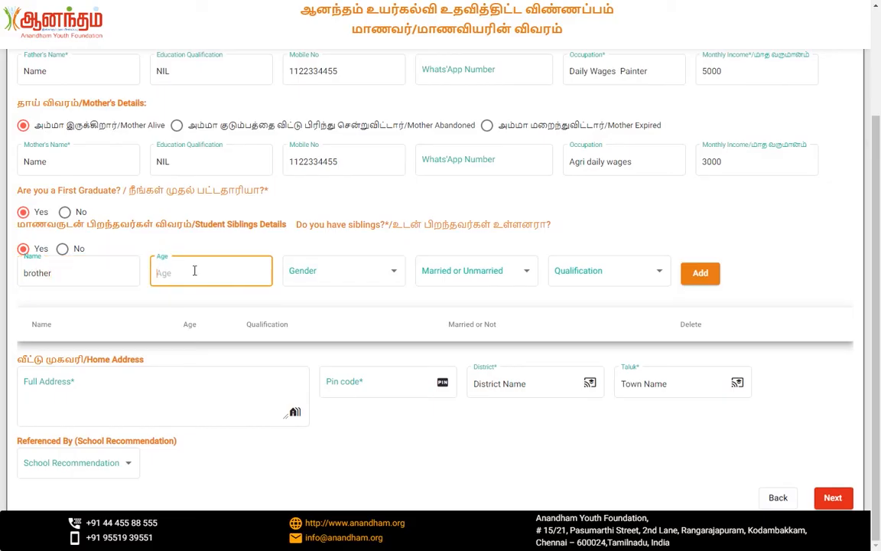
pyautogui.write('10')
# Step: Set the sibling's gender to Male and marital status to Unmarried
pyautogui.click(329, 271)
pyautogui.click(318, 296)
pyautogui.click(310, 273)
pyautogui.click(300, 249)
pyautogui.click(502, 273)
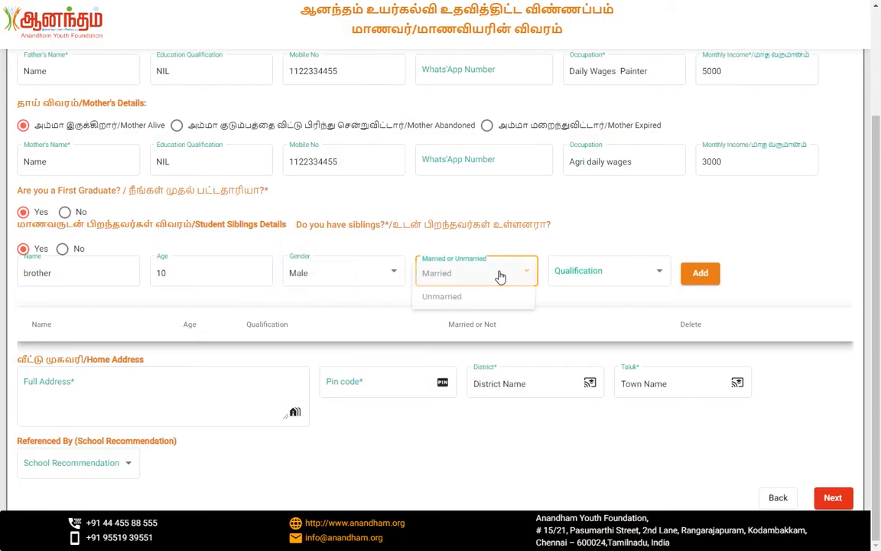
pyautogui.click(477, 299)
# Step: Set the sibling's qualification to studying, with 5th as the course and "Govt. Hr. Sec. Sc" as the school name
pyautogui.click(603, 272)
pyautogui.click(610, 277)
pyautogui.click(65, 311)
pyautogui.write('5th')
pyautogui.click(202, 313)
pyautogui.write('Govt. Hr. Sec. Sc')
# Step: Enter "dorr No, Street Name, Village Name," as the full home address and fill in the postal pin code
pyautogui.scroll(-1, 135, 391)
pyautogui.click(134, 392)
pyautogui.write('dorr No, Street,')
pyautogui.press('BackSpace')
pyautogui.write('Name, Village Name,')
pyautogui.click(354, 380)
pyautogui.write('612001')
# Step: Set School Recommendation to Yes and enter "Teacher Name" as the school teacher's name with a contact number
pyautogui.click(80, 464)
pyautogui.click(76, 466)
pyautogui.scroll(-1, 260, 413)
pyautogui.click(240, 417)
pyautogui.write('Teacher Name')
pyautogui.click(310, 419)
pyautogui.write('12')
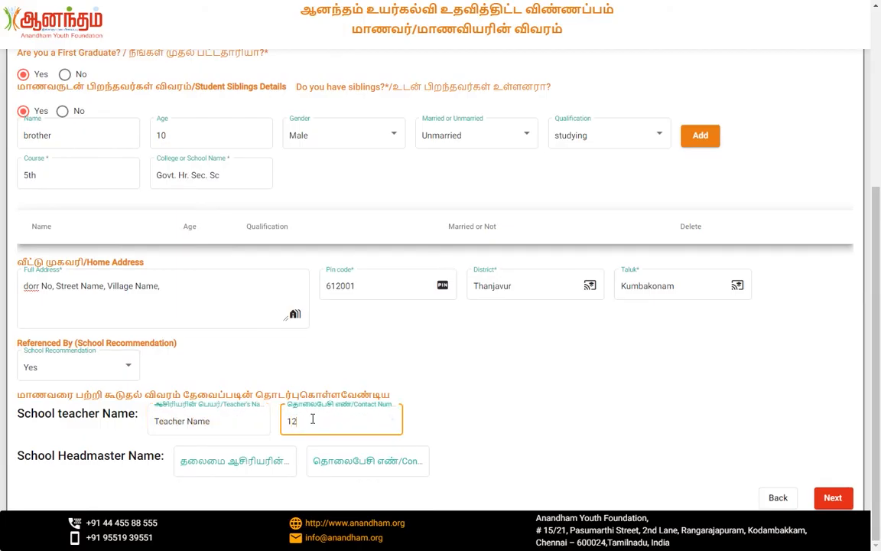
pyautogui.write('34567890')
# Step: Enter "Name" as the school headmaster's name with a contact number, and proceed to the Attachments section
pyautogui.click(234, 463)
pyautogui.write('Name')
pyautogui.click(310, 460)
pyautogui.write('1234567890')
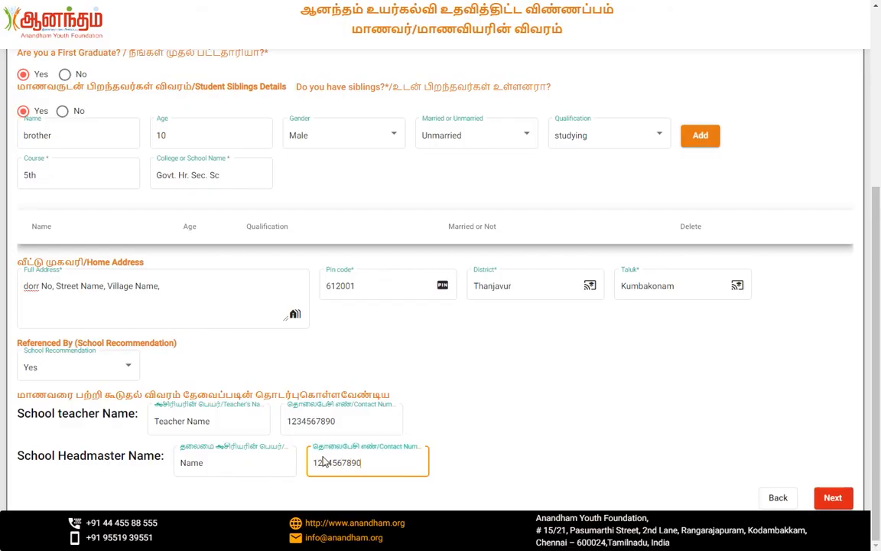
pyautogui.click(833, 497)
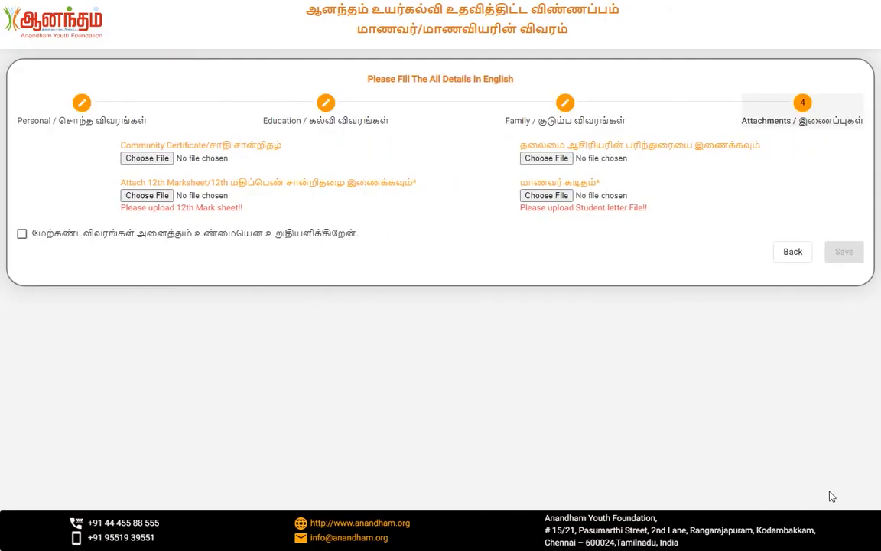
# Step: Attach Tolet.jpg as both the 12th marksheet and the student letter
pyautogui.click(164, 197)
pyautogui.click(470, 184)
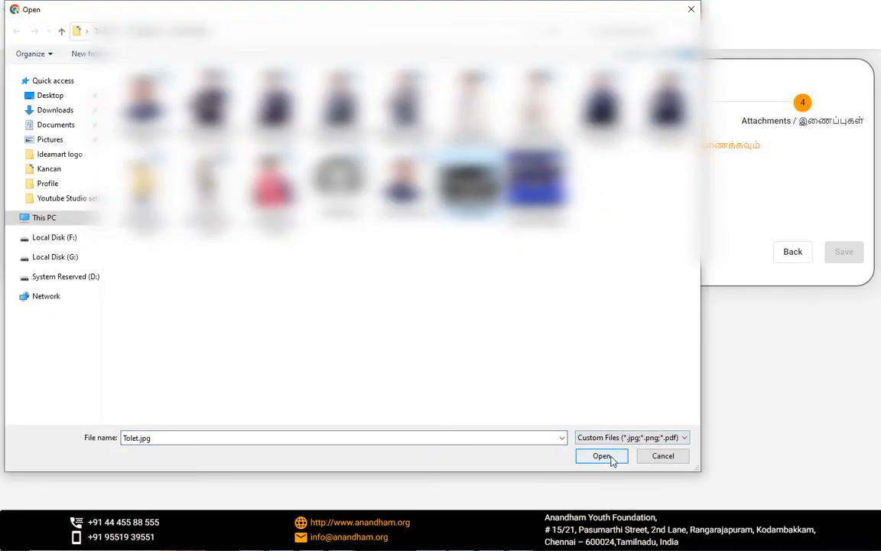
pyautogui.click(611, 457)
pyautogui.click(546, 195)
pyautogui.click(470, 183)
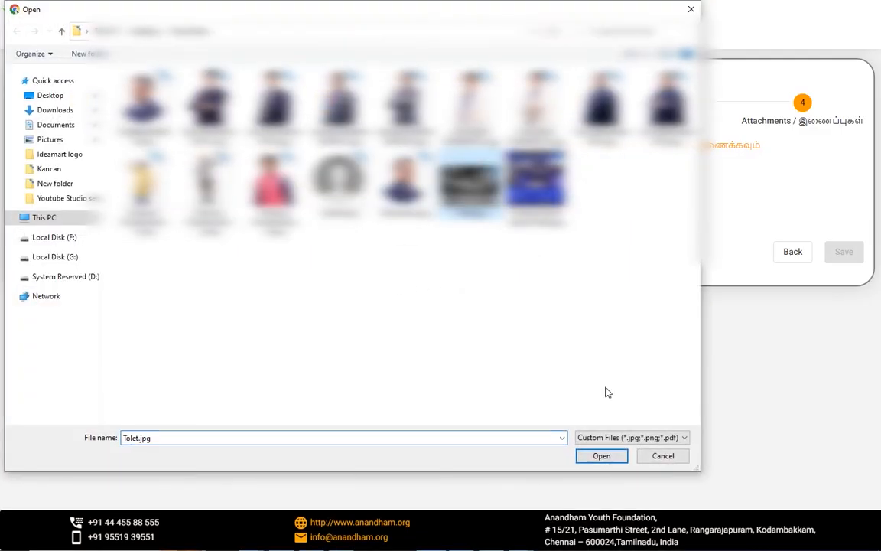
pyautogui.click(616, 461)
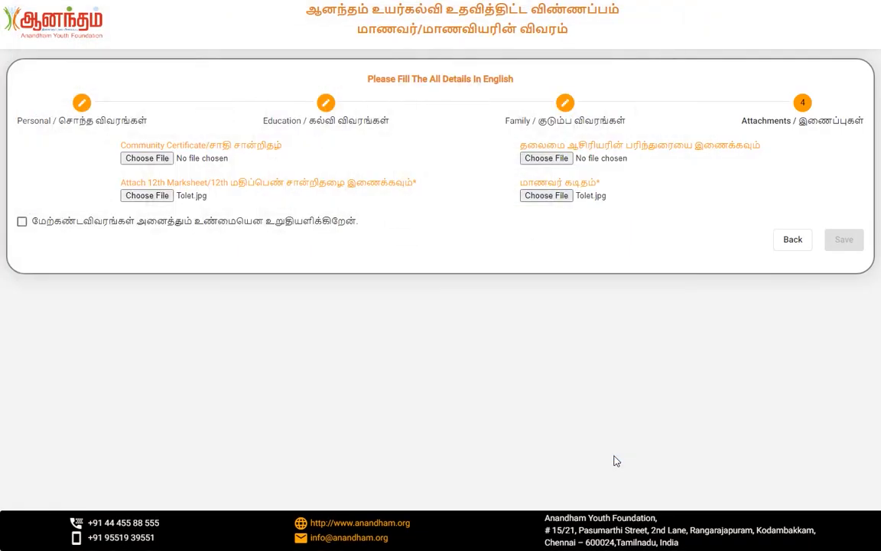
# Step: Accept the declaration that all the details are true and save the application
pyautogui.click(23, 222)
pyautogui.click(842, 240)
# Step: Highlight the application number and the Tamil notice about the scholarship on the thank-you page
pyautogui.doubleClick(483, 257)
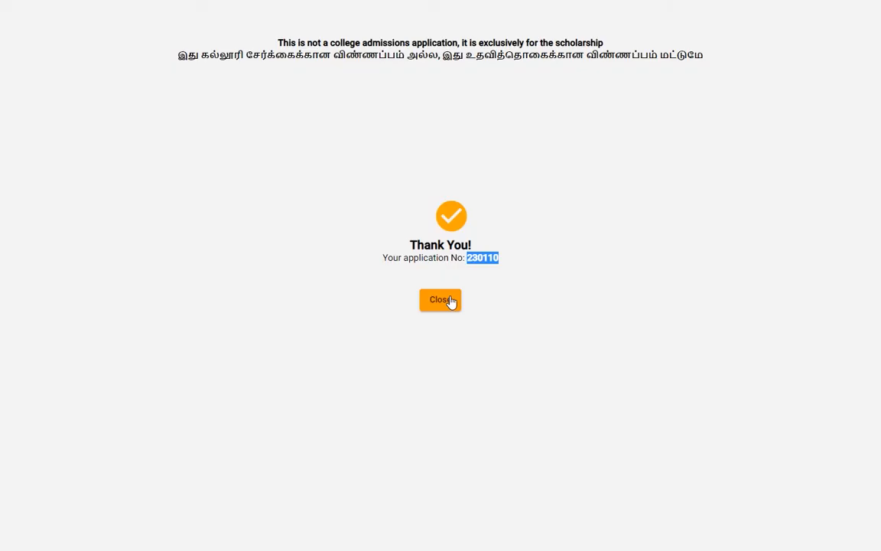
pyautogui.moveTo(177, 57); pyautogui.dragTo(704, 59)
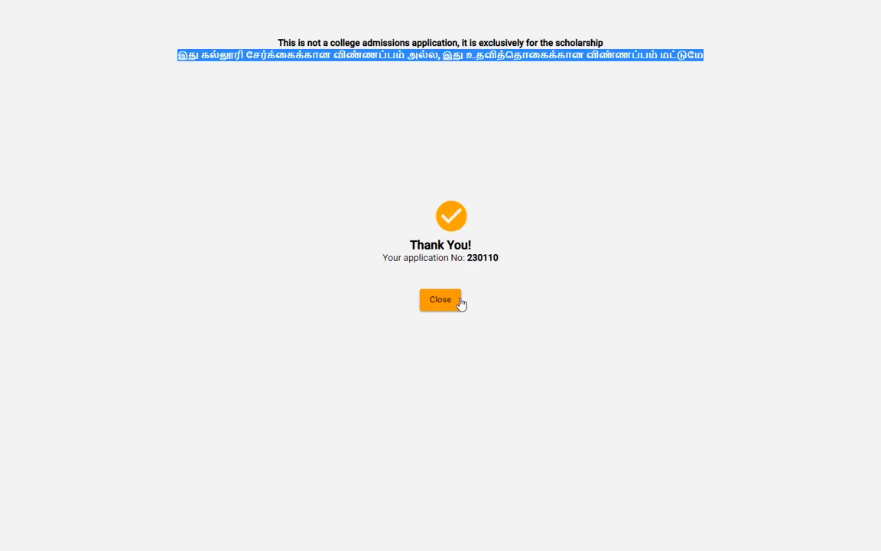